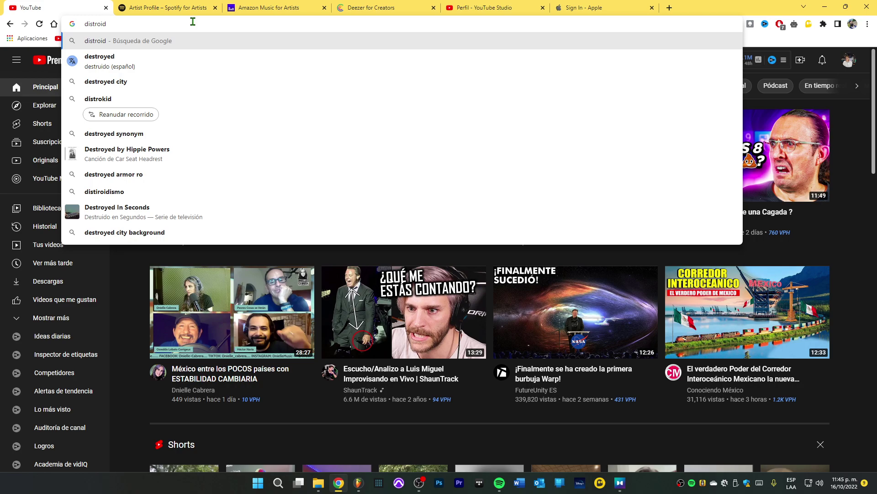
Search Google for distrokid
key("Return")
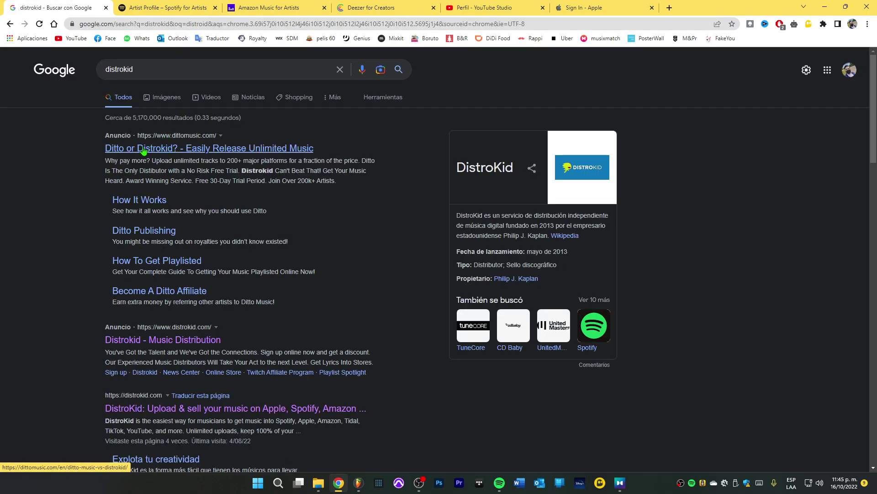
Look over the artist profiles open for Spotify, Amazon Music, Deezer and YouTube Studio, and return to the Google results
left_click(201, 7)
left_click(316, 6)
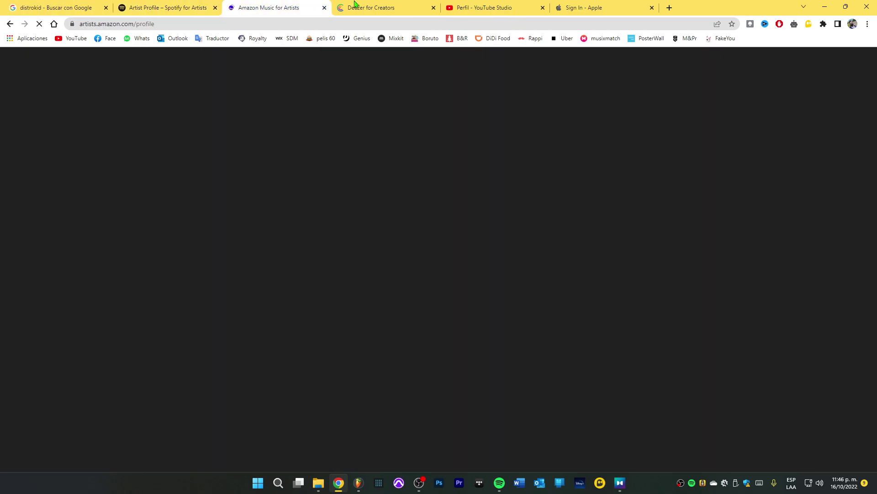
left_click(352, 7)
left_click(280, 7)
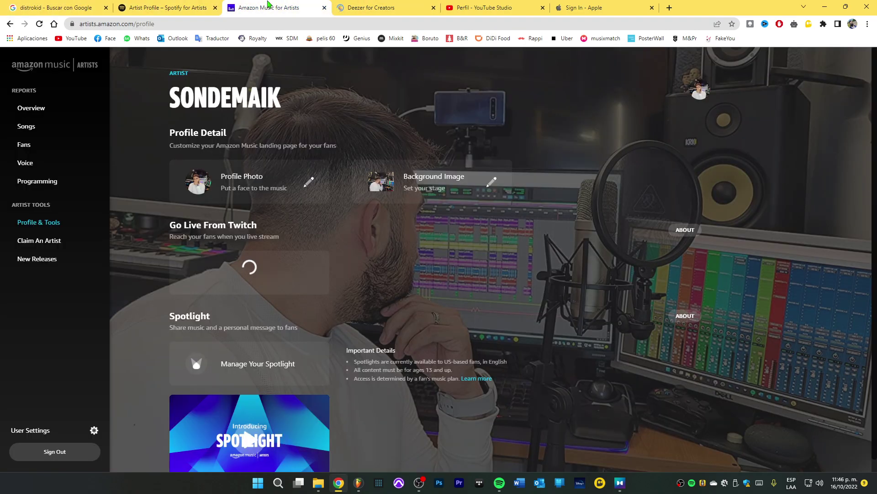
left_click(183, 4)
left_click(274, 6)
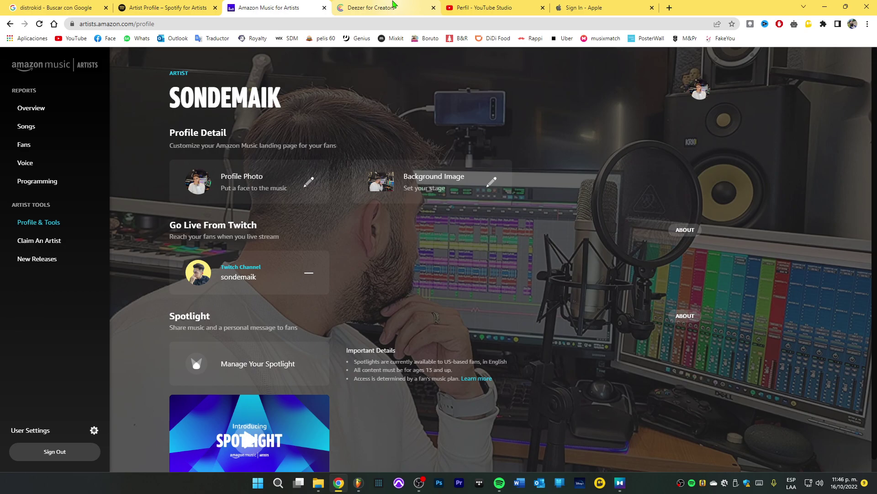
left_click(394, 6)
left_click(496, 6)
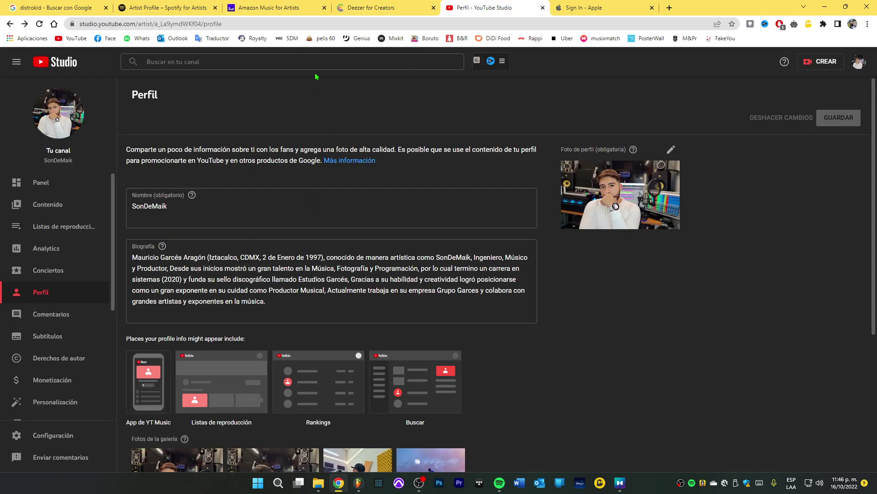
left_click(279, 6)
left_click(161, 6)
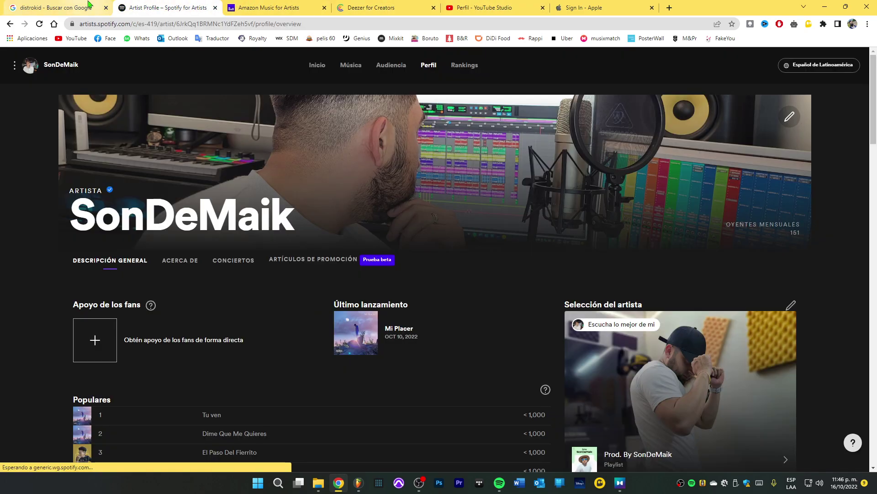
left_click(69, 6)
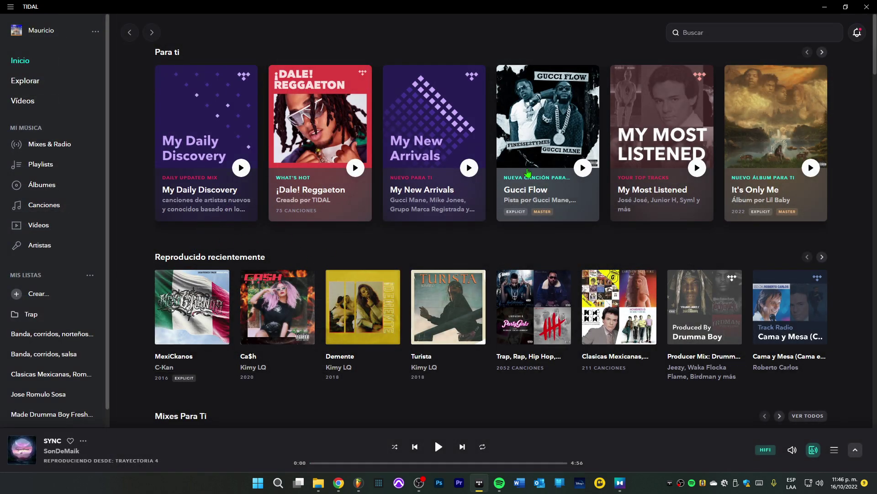
In TIDAL, search for sondemaik, open the SonDeMaik profile credited as Artist, Producer, Engineer, and review its albums
left_click(699, 33)
type("s")
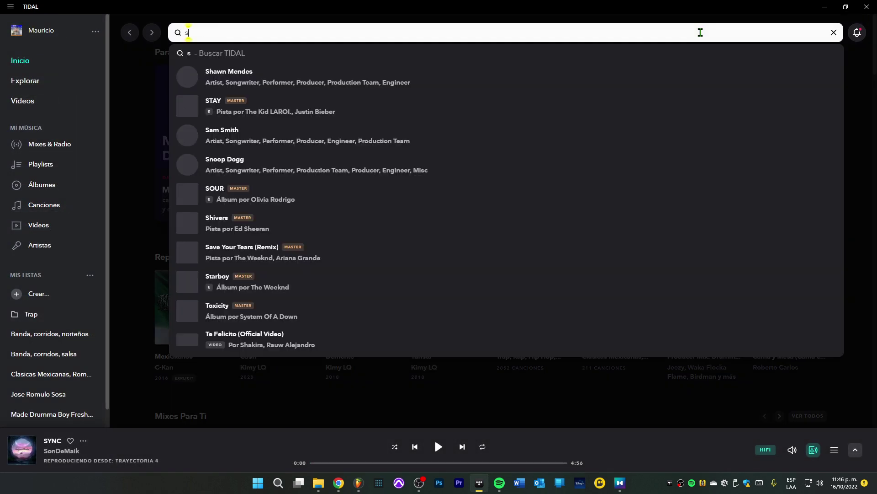
type("ondem")
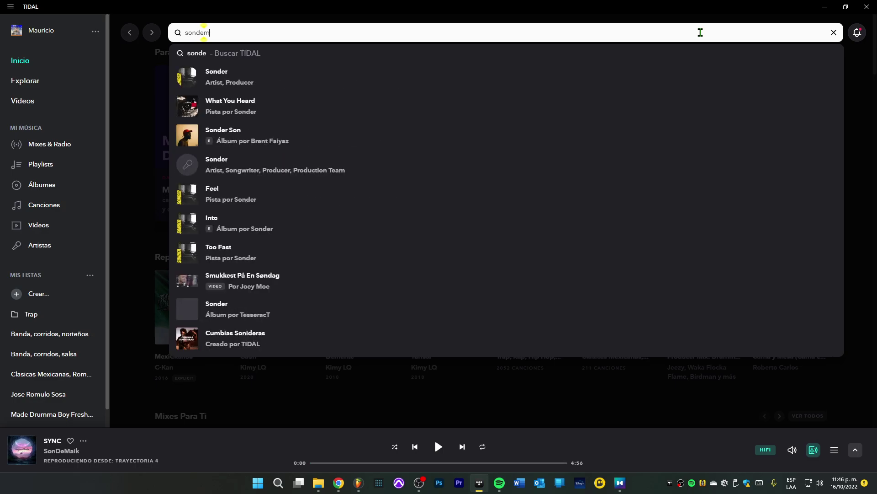
type("aik")
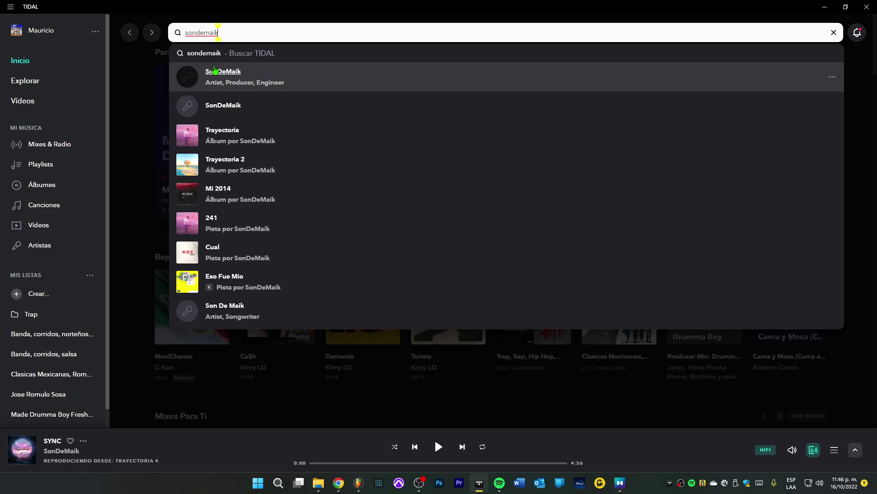
left_click(218, 73)
scroll(415, 274, "down", 5)
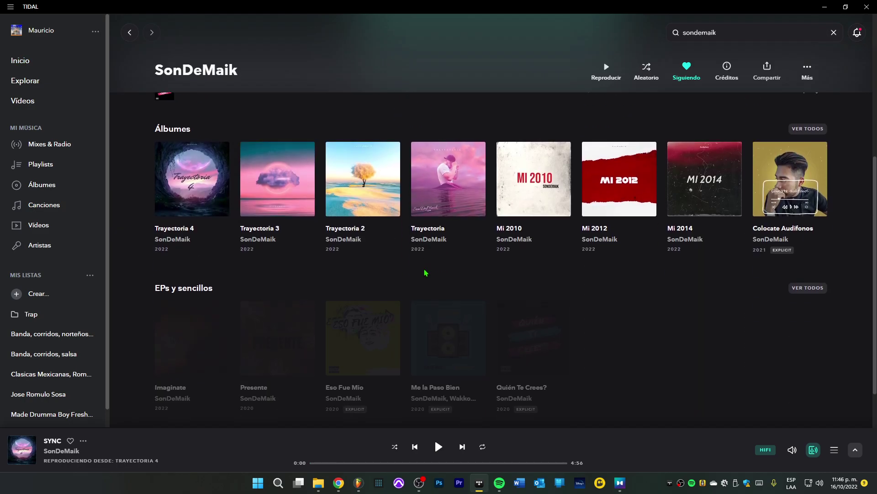
scroll(416, 338, "down", 5)
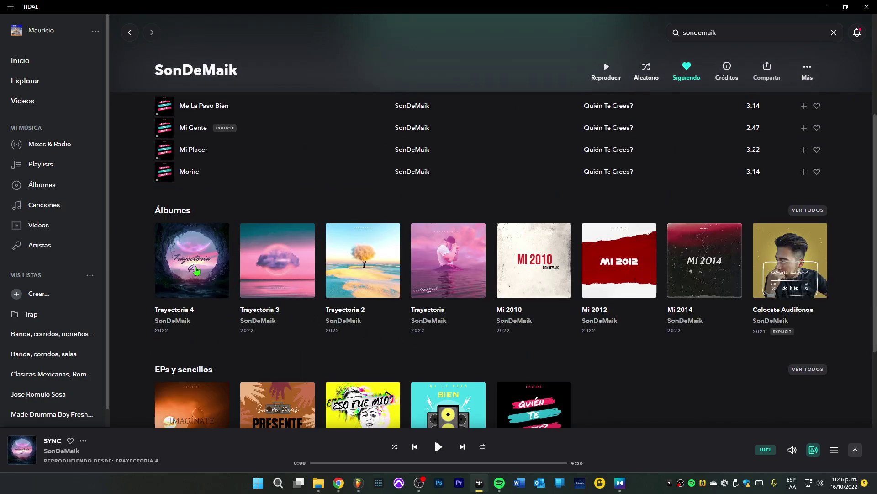
Go back to the sondemaik suggestions, open the second SonDeMaik profile, and review its songs and album
key("alt+Left")
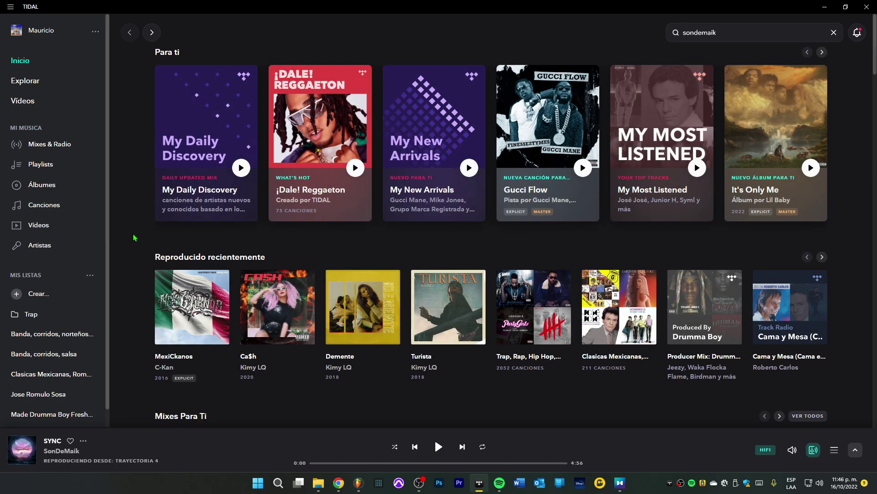
left_click(721, 36)
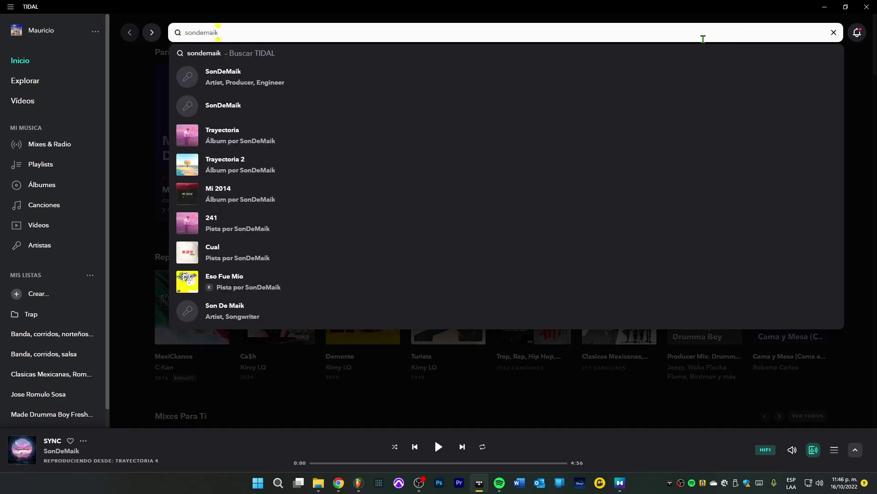
left_click(228, 108)
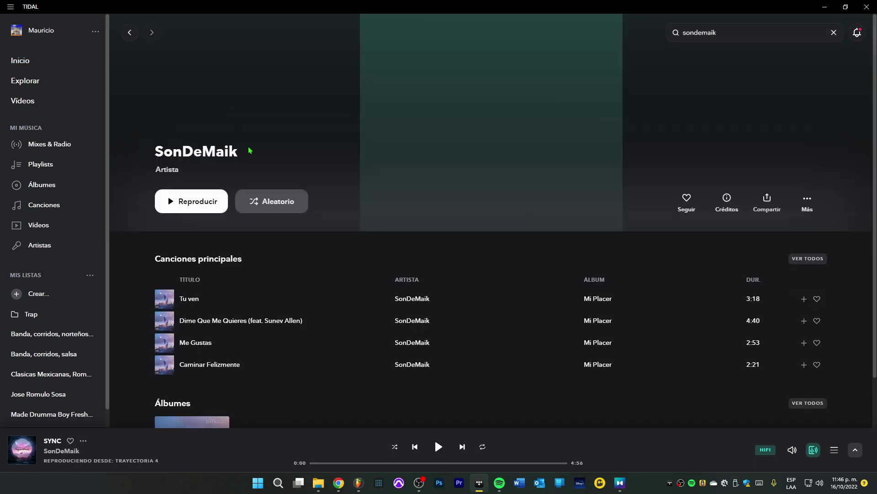
scroll(309, 256, "up", 3)
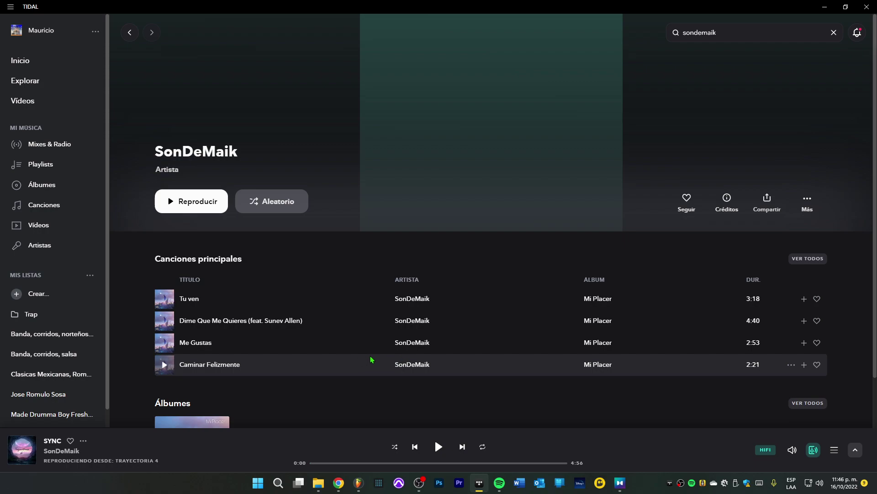
scroll(335, 364, "down", 3)
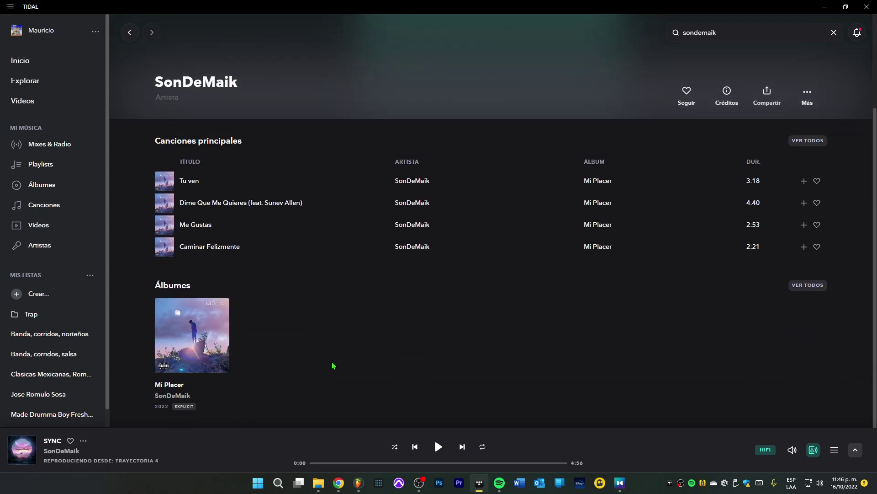
scroll(338, 359, "up", 3)
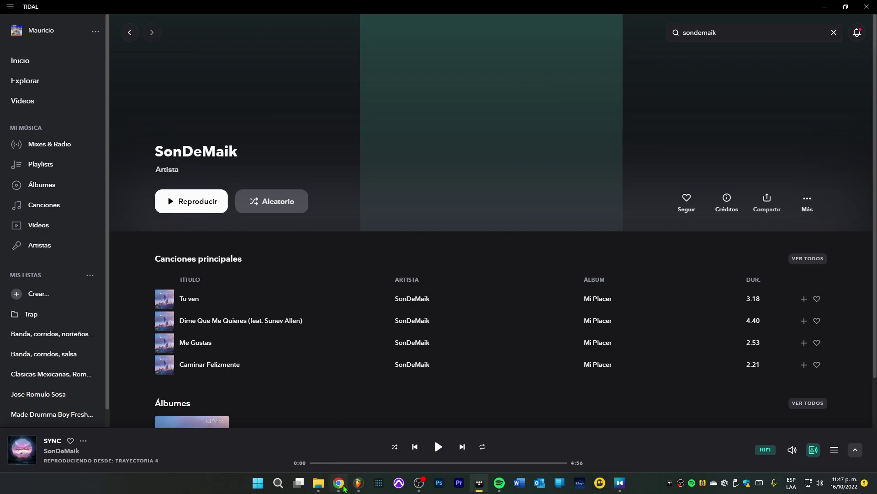
Switch to Chrome, open the DistroKid site from the search results, and open its Fixer tool for artist pages
left_click(343, 488)
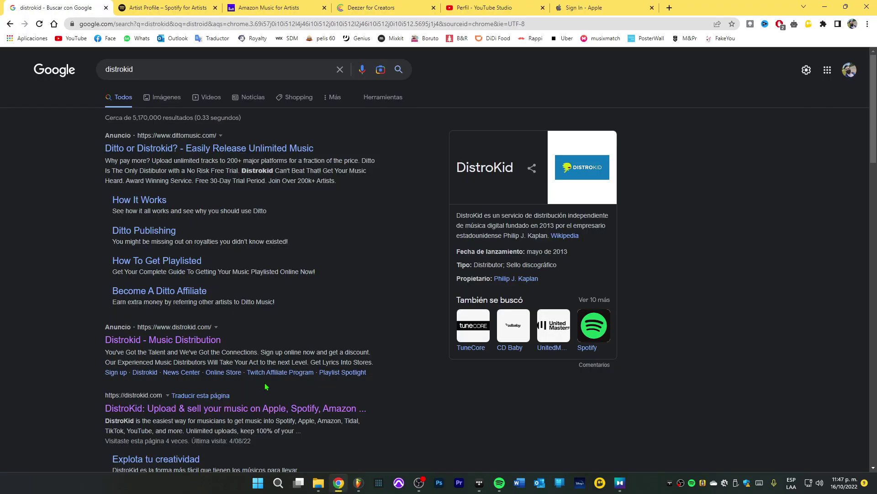
left_click(166, 339)
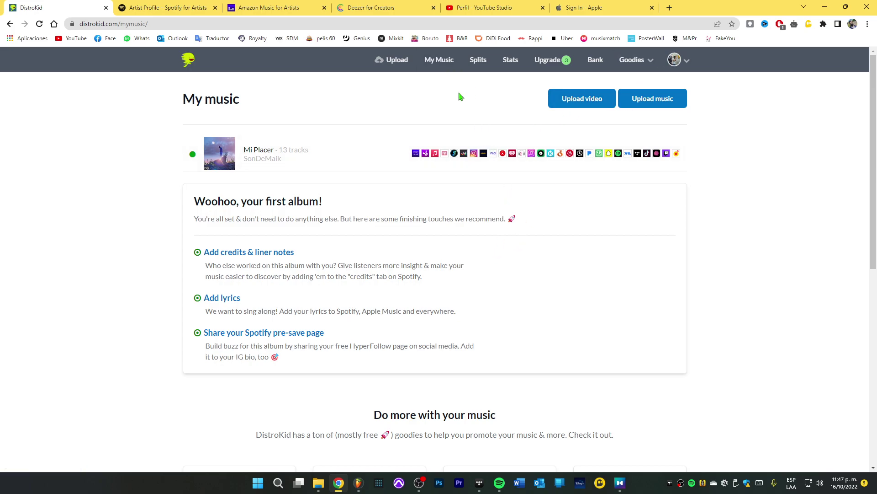
left_click(635, 65)
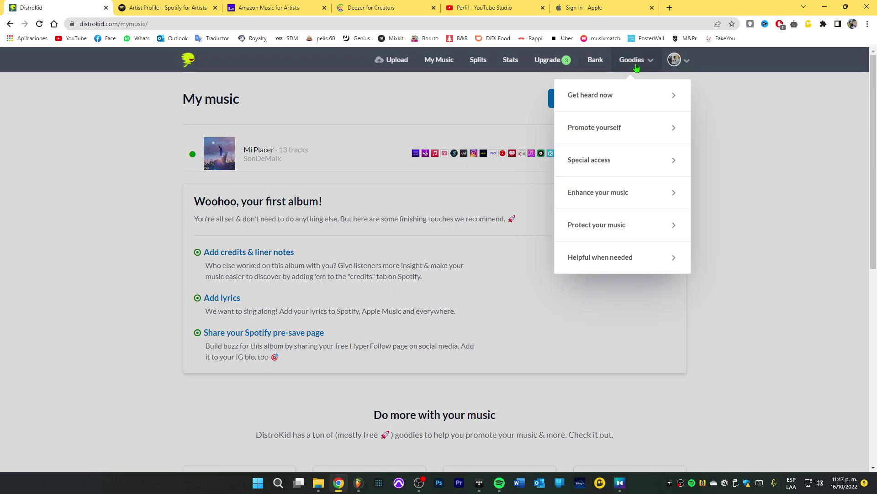
left_click(601, 259)
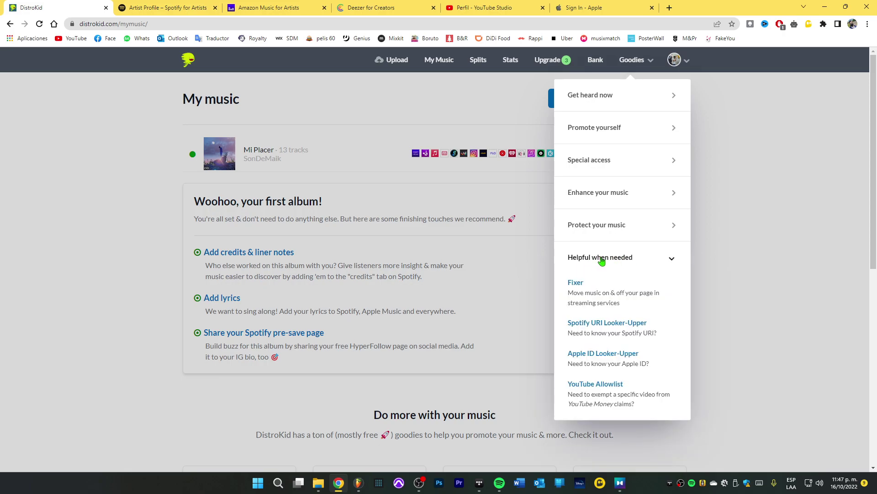
left_click(585, 295)
Report the problem as "My music is on the incorrect page" and select Tidal as the store
left_click(327, 154)
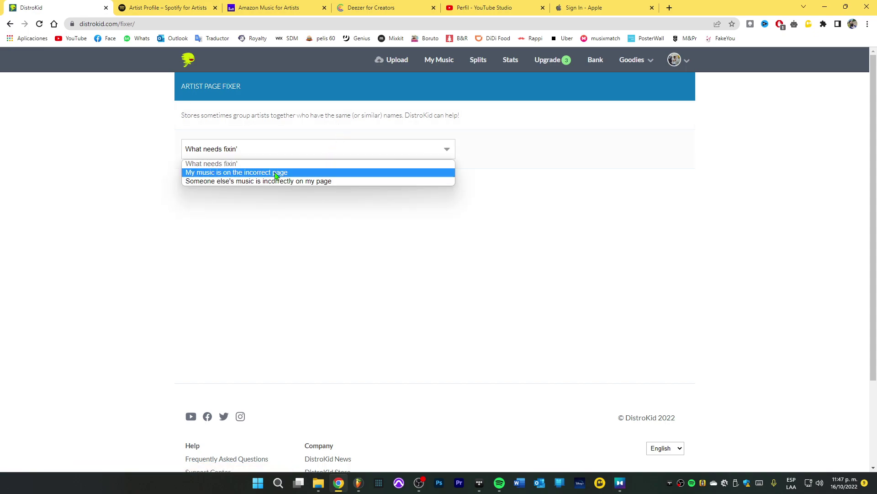
left_click(237, 172)
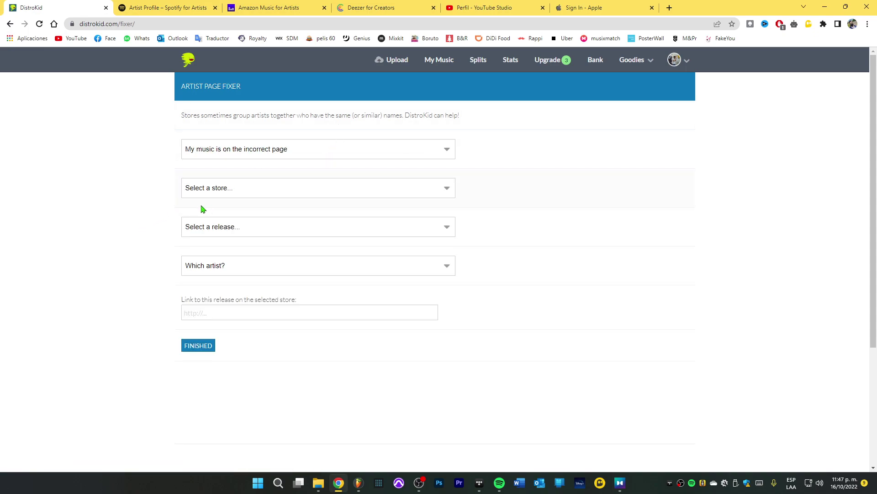
left_click(216, 194)
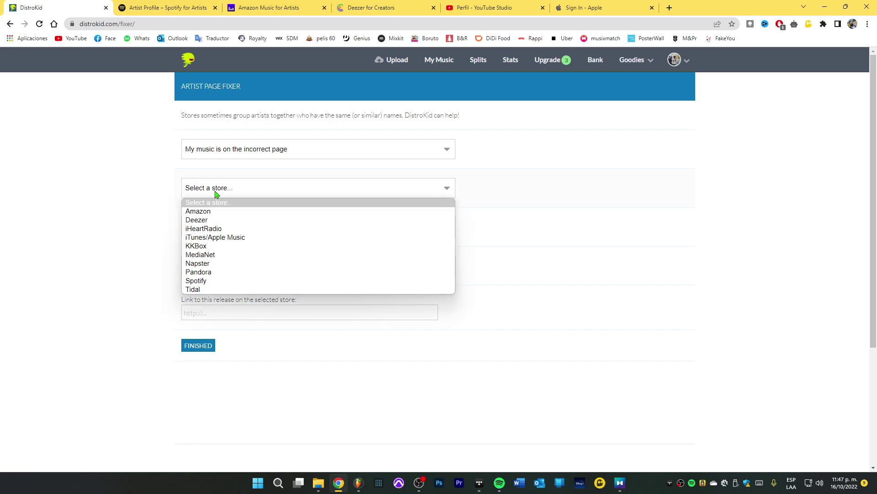
left_click(200, 290)
Select Mi Placer (13 songs) as the release and SonDeMaik as the artist to fix
left_click(226, 231)
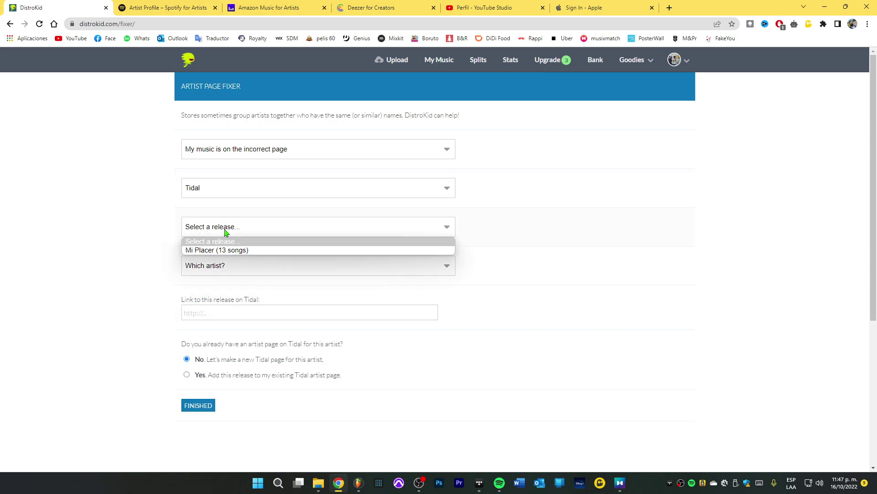
left_click(223, 250)
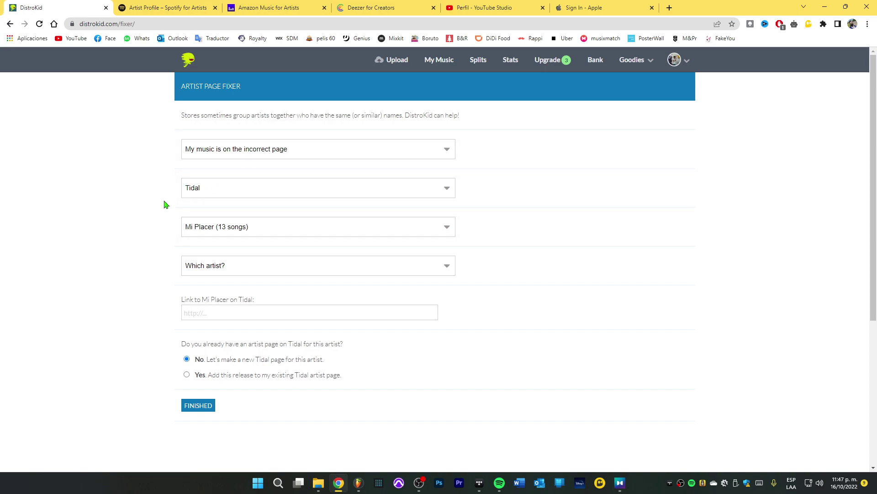
left_click(237, 265)
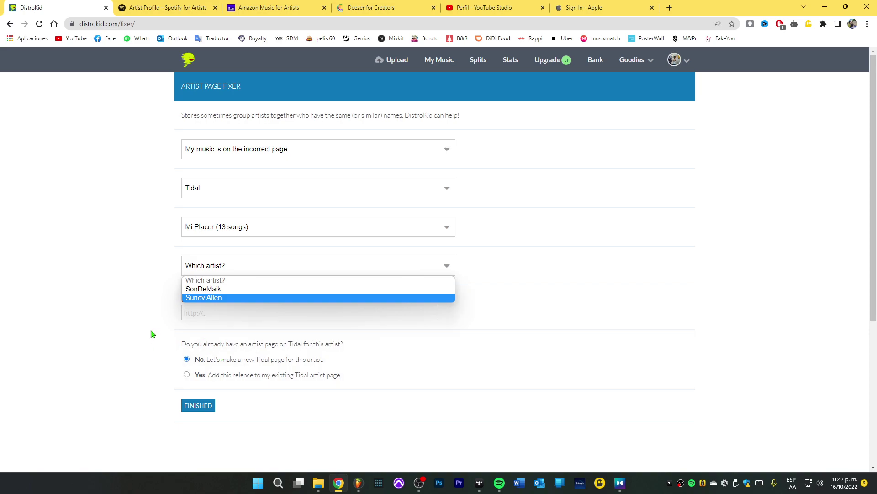
left_click(203, 290)
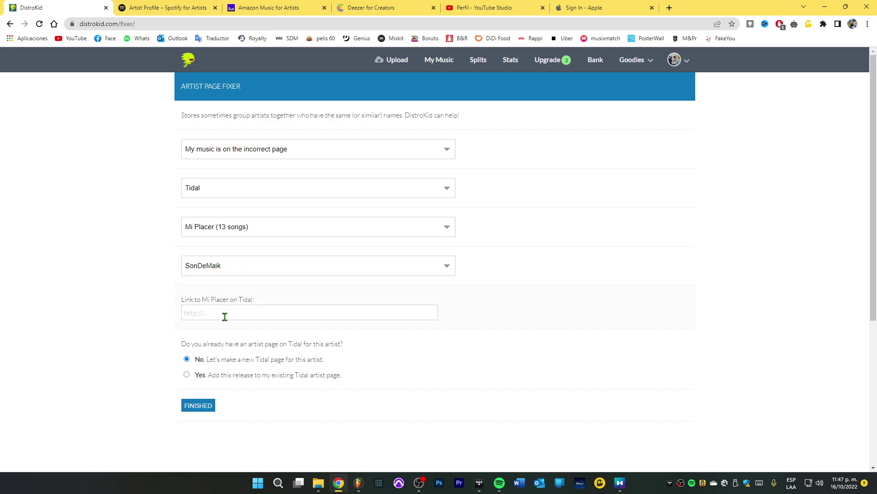
Switch to TIDAL and copy the link to the Mi Placer album from the misplaced SonDeMaik artist page
left_click(210, 310)
left_click(480, 483)
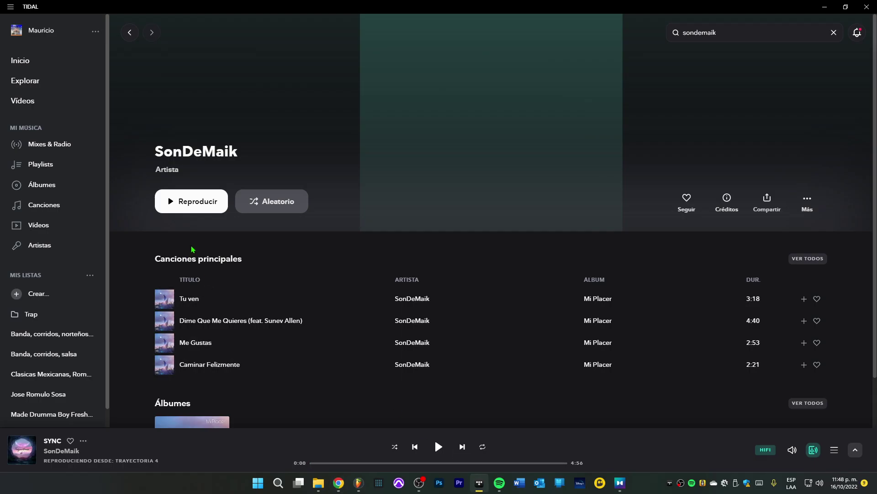
scroll(208, 309, "down", 2)
scroll(208, 309, "up", 2)
scroll(495, 300, "down", 3)
right_click(191, 360)
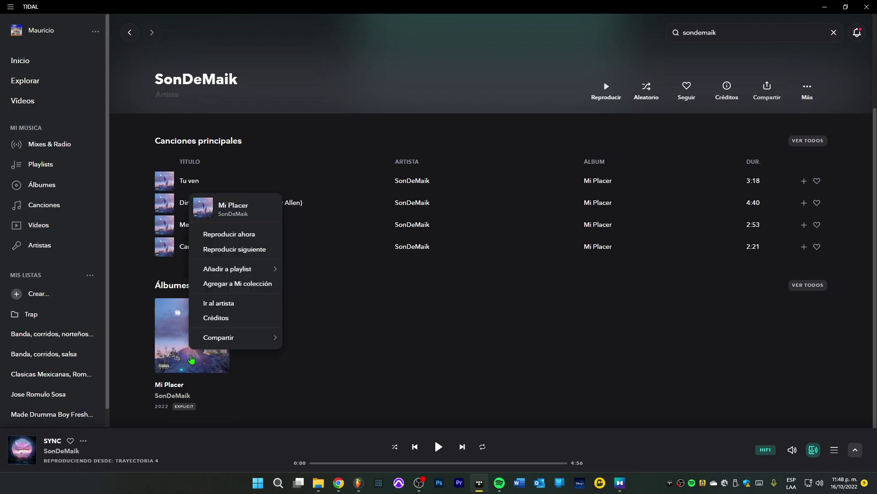
mouse_move(234, 338)
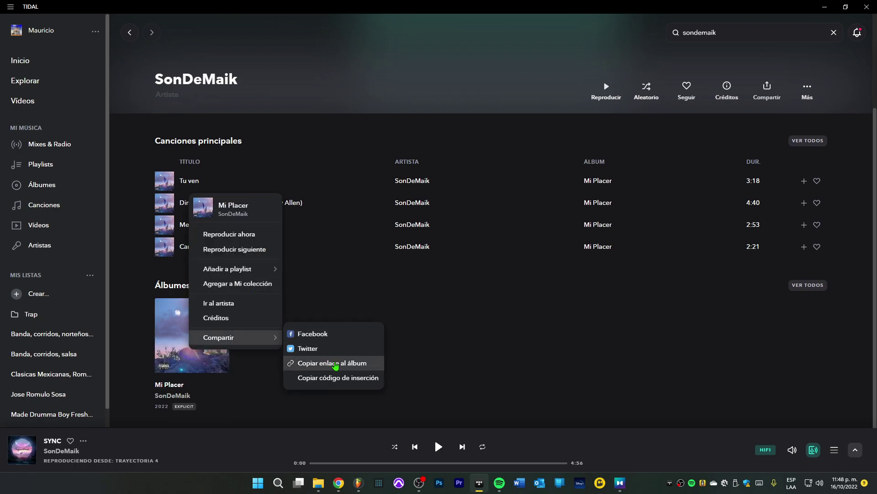
left_click(335, 365)
left_click(339, 483)
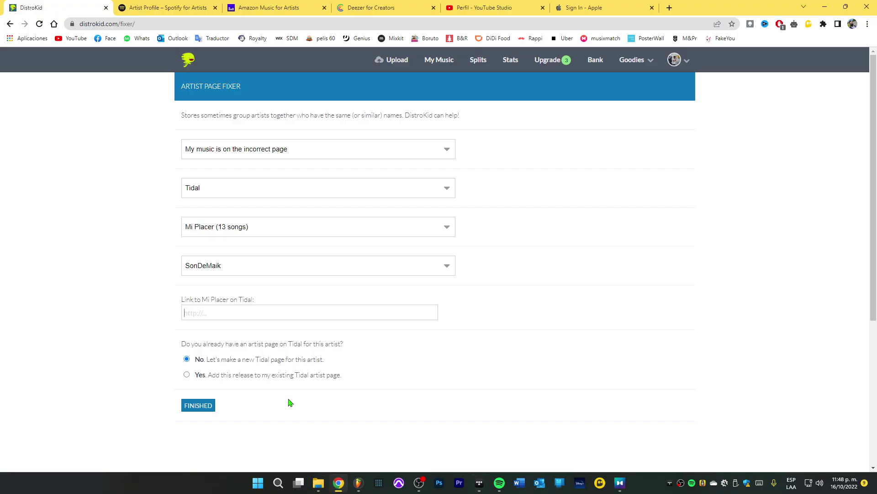
left_click(241, 311)
type("https://tidal.com/browse/album/252972033")
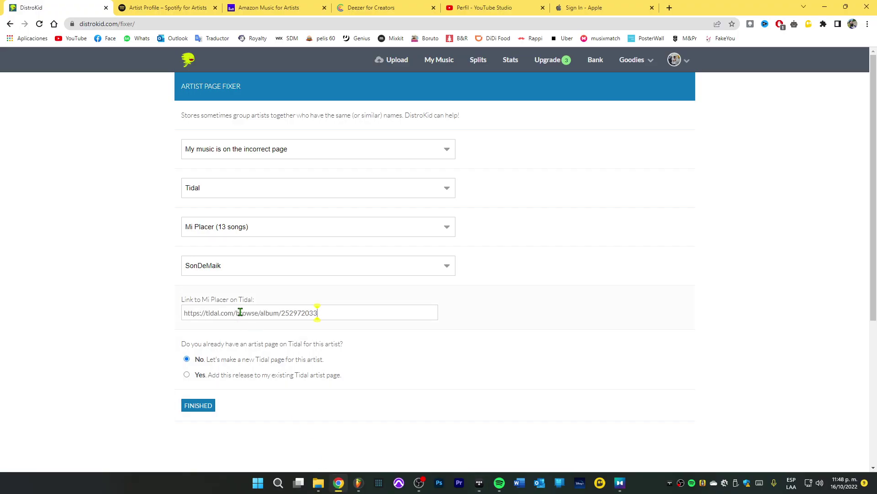
left_click(187, 375)
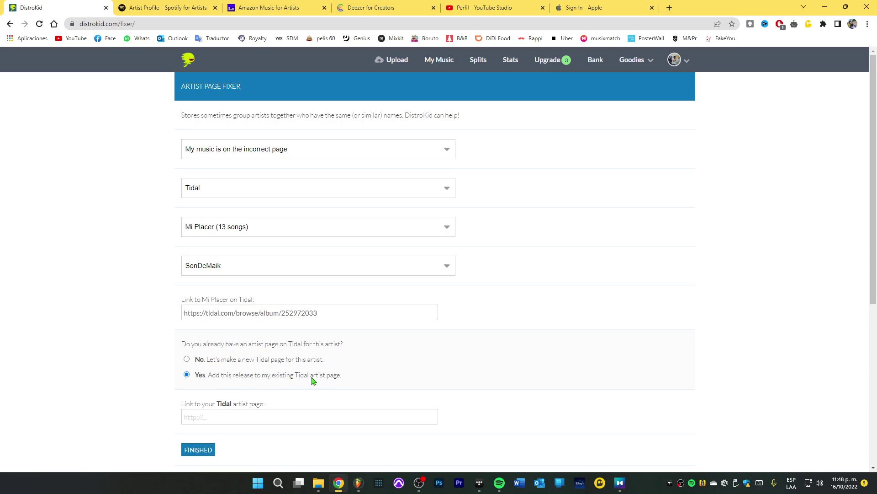
Switch to TIDAL and copy the link to SonDeMaik's existing artist page, the one labelled Artist, Producer, Engineer
scroll(264, 385, "down", 2)
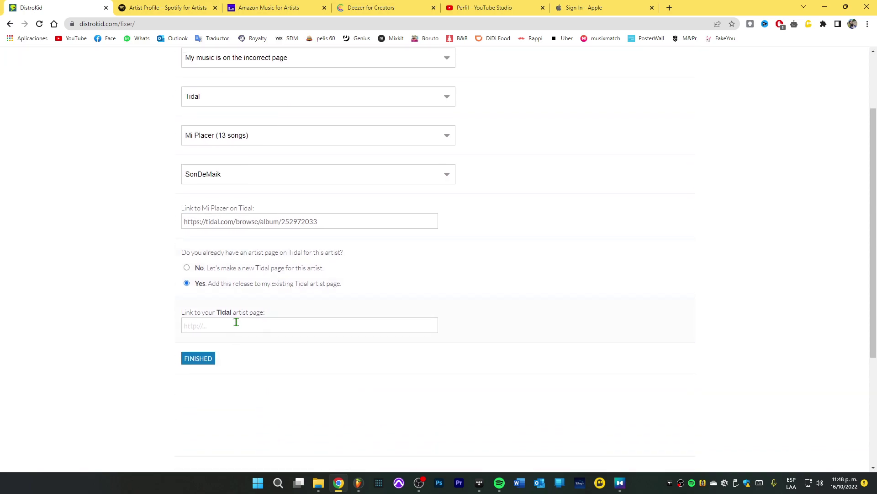
left_click(338, 486)
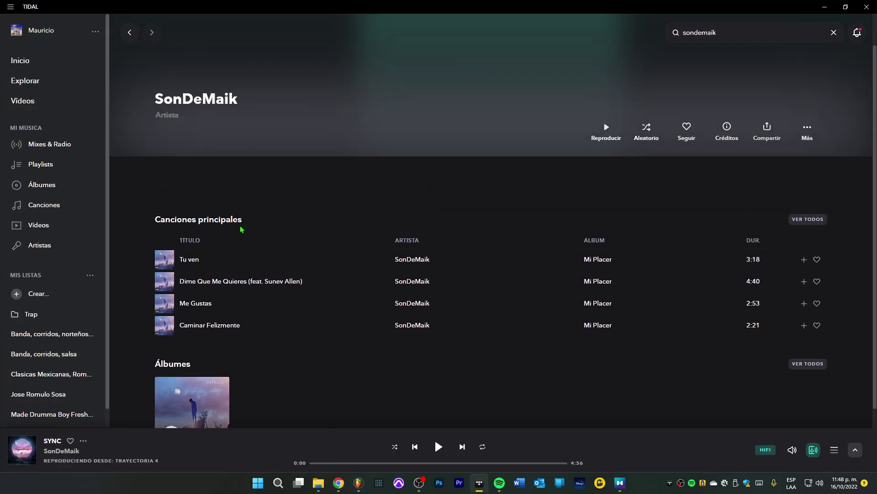
key("alt+Left")
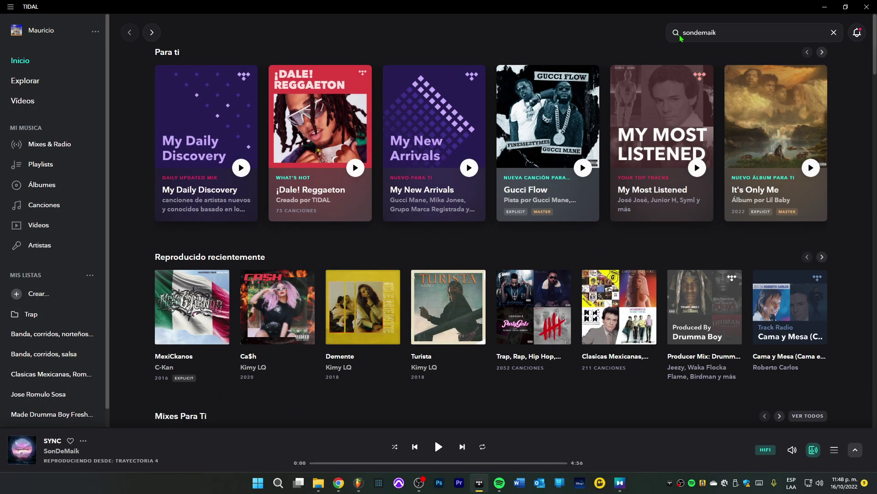
left_click(730, 39)
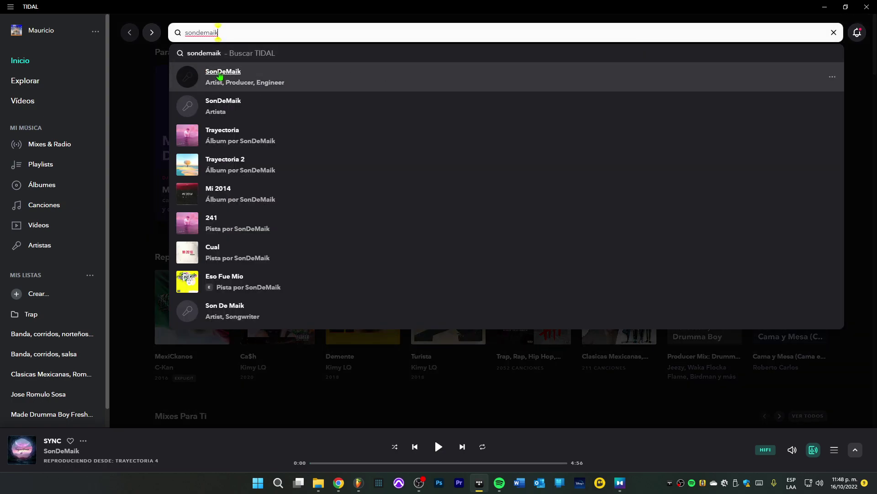
left_click(219, 74)
left_click(807, 198)
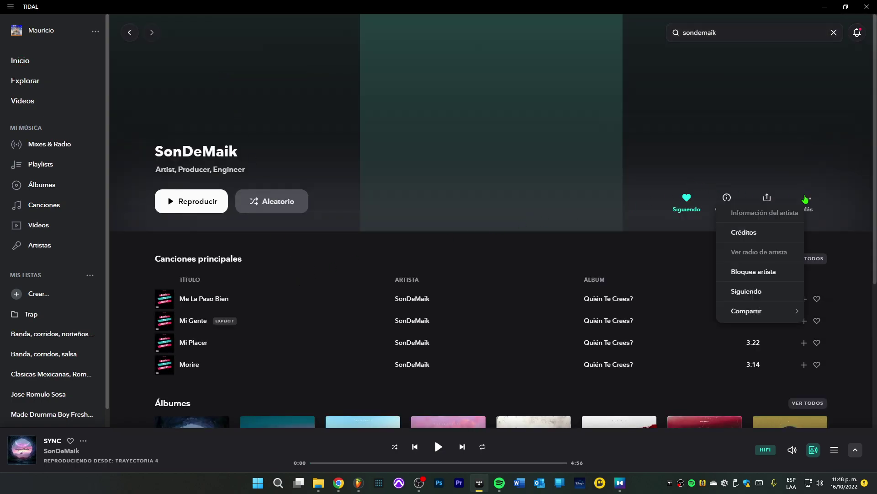
mouse_move(745, 310)
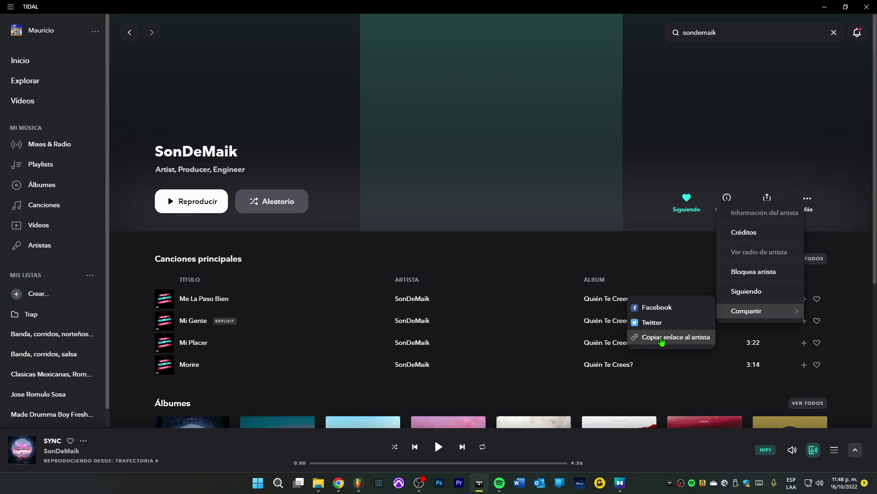
left_click(662, 341)
left_click(338, 483)
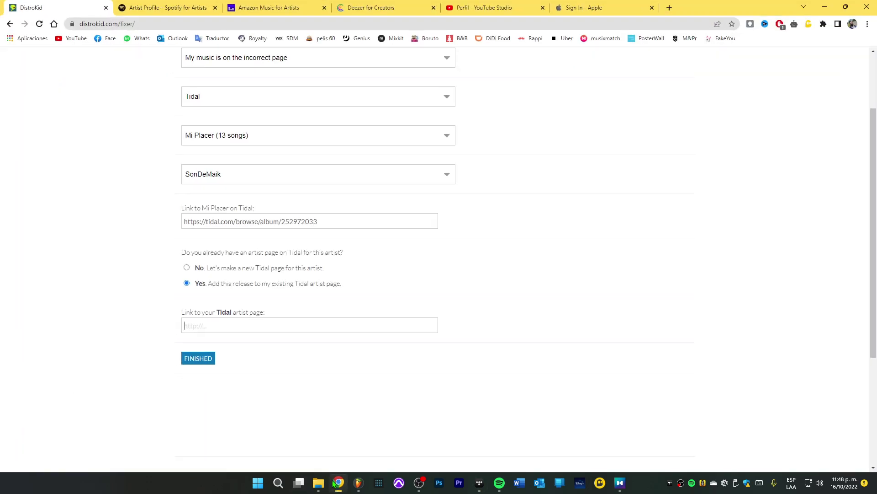
type("https://tidal.com/browse/artist/24561210")
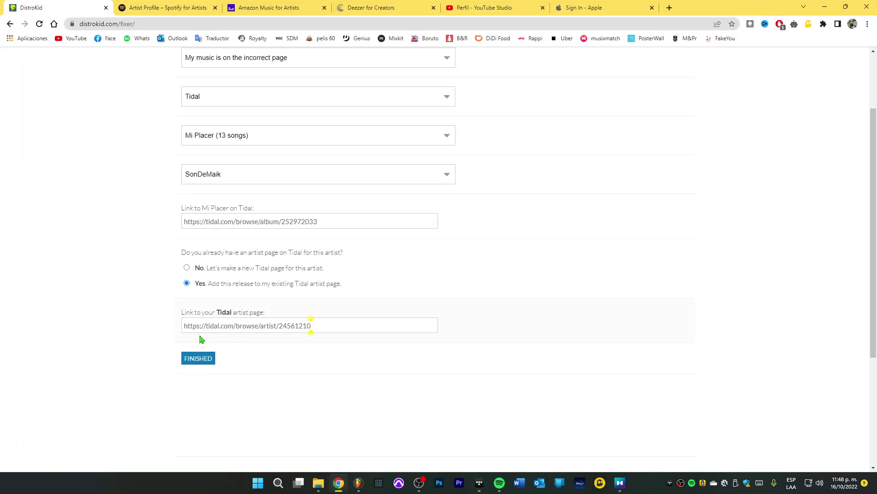
scroll(243, 366, "up", 2)
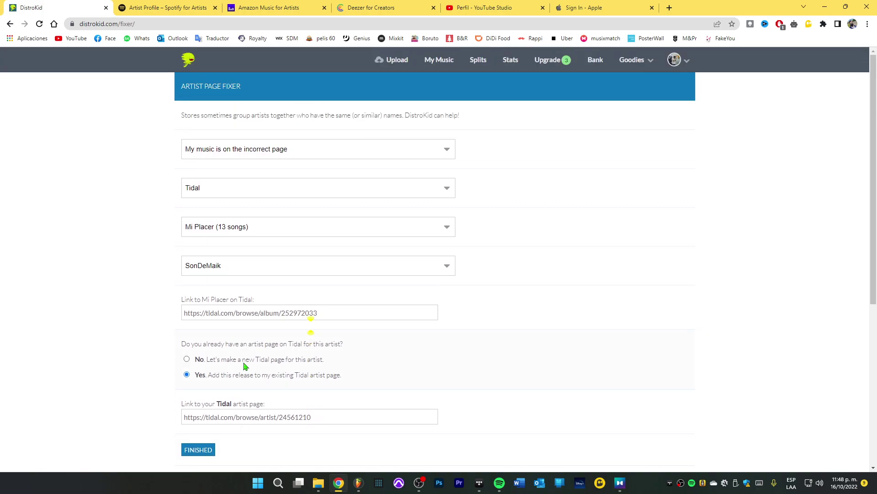
scroll(173, 340, "down", 1)
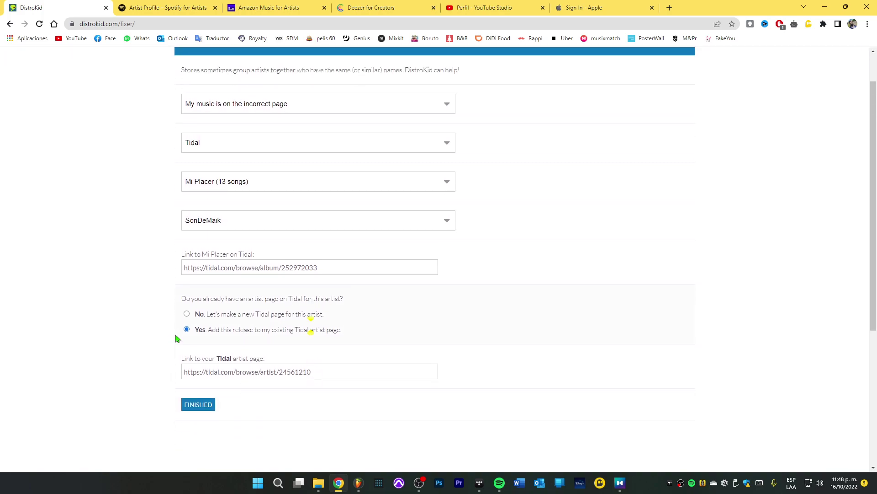
scroll(176, 338, "down", 2)
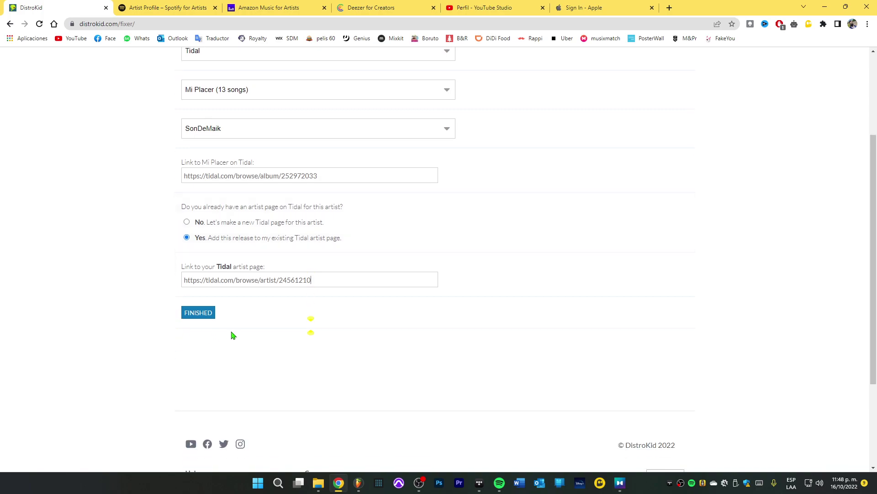
scroll(247, 326, "up", 3)
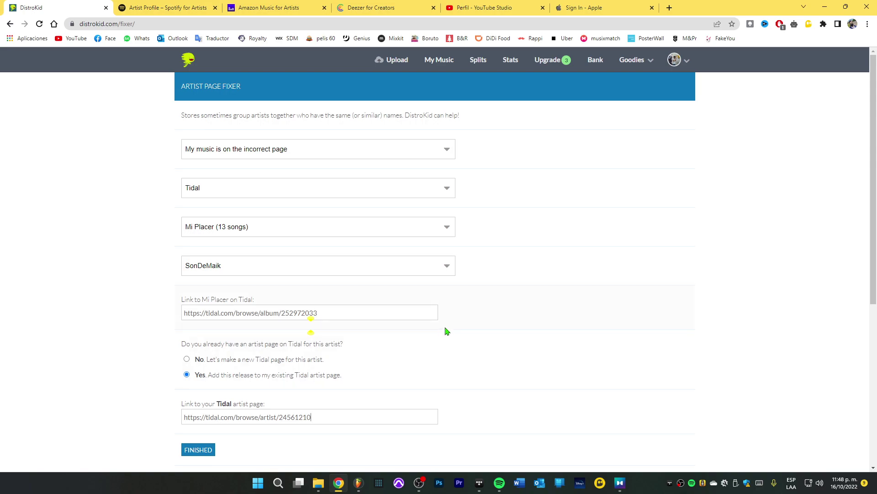
Look over the stores the Artist Page Fixer supports, keeping Tidal selected, and review the rest of the form
left_click(293, 189)
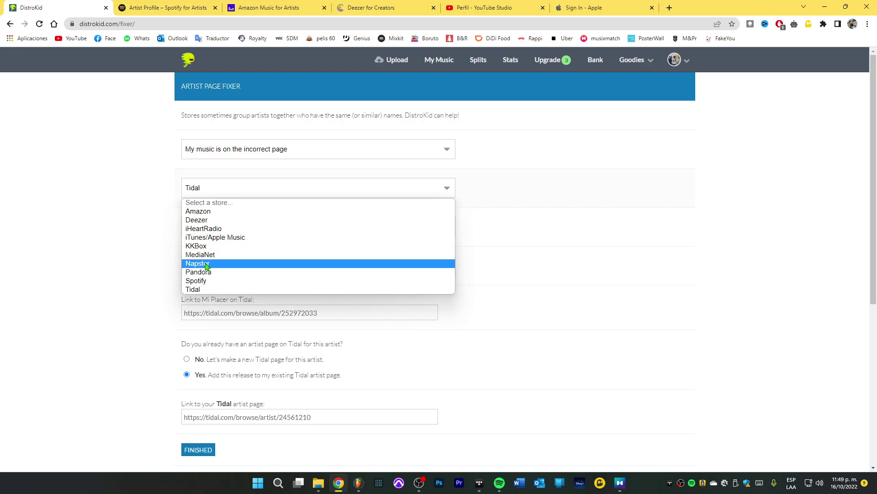
left_click(76, 273)
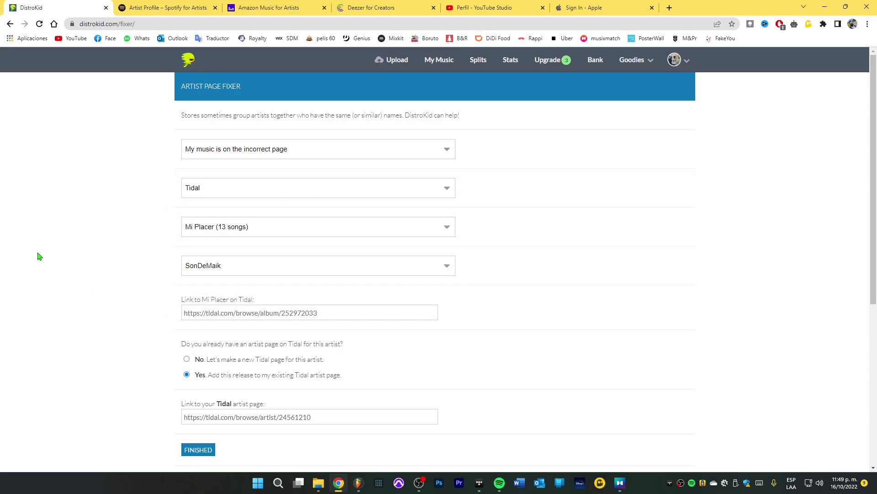
scroll(77, 280, "down", 4)
scroll(78, 281, "up", 4)
scroll(239, 304, "down", 2)
scroll(145, 290, "up", 2)
Look through the open artist portals for Spotify, Amazon Music, Deezer, YouTube Studio and Apple Music
left_click(167, 7)
left_click(269, 7)
left_click(356, 6)
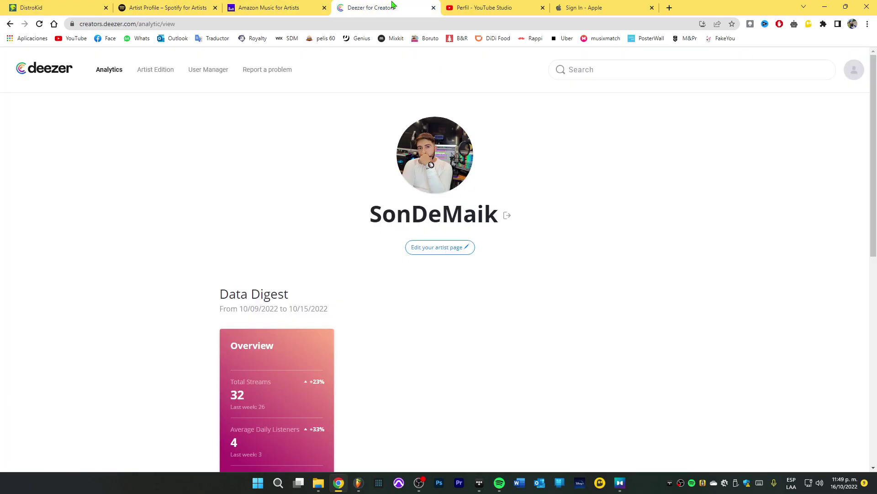
left_click(500, 5)
left_click(565, 5)
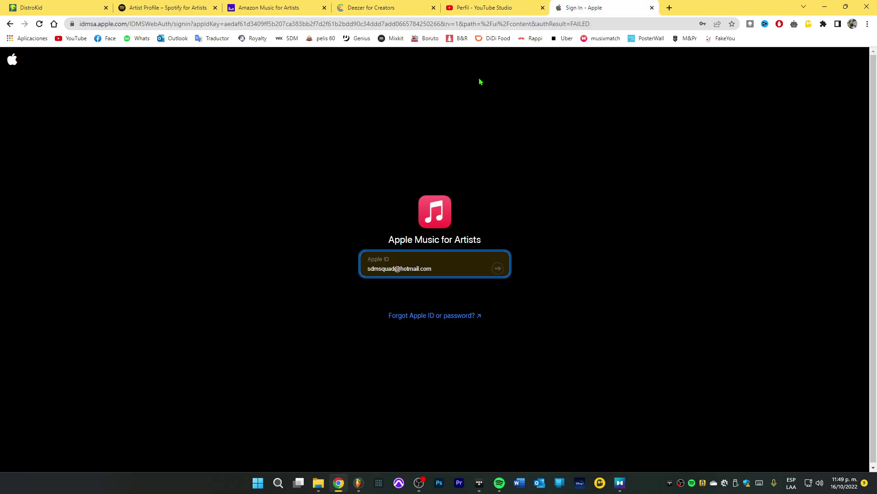
left_click(484, 8)
left_click(363, 7)
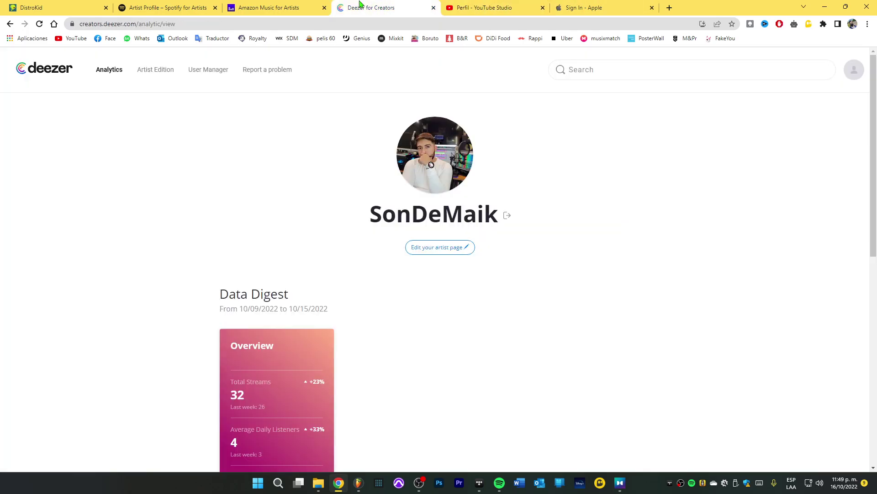
left_click(254, 5)
Examine SonDeMaik's Spotify for Artists profile alongside the Amazon Music and YouTube Studio artist profiles
left_click(130, 5)
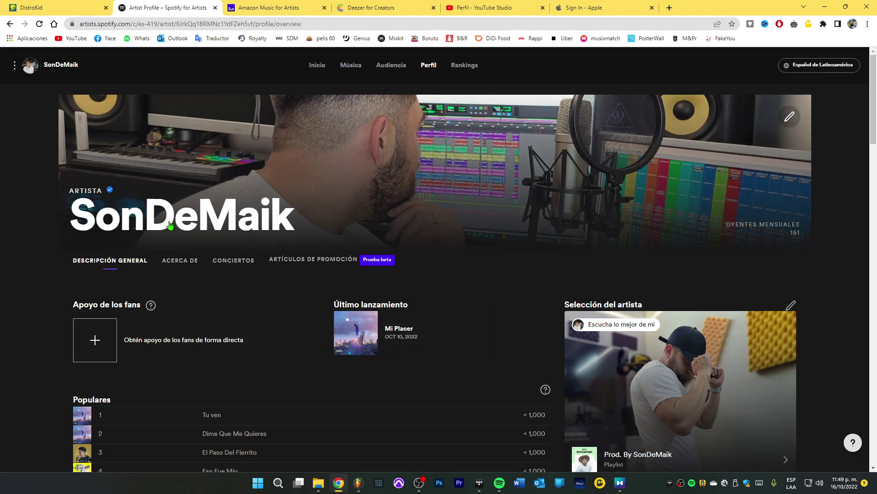
scroll(343, 151, "down", 2)
scroll(343, 151, "up", 2)
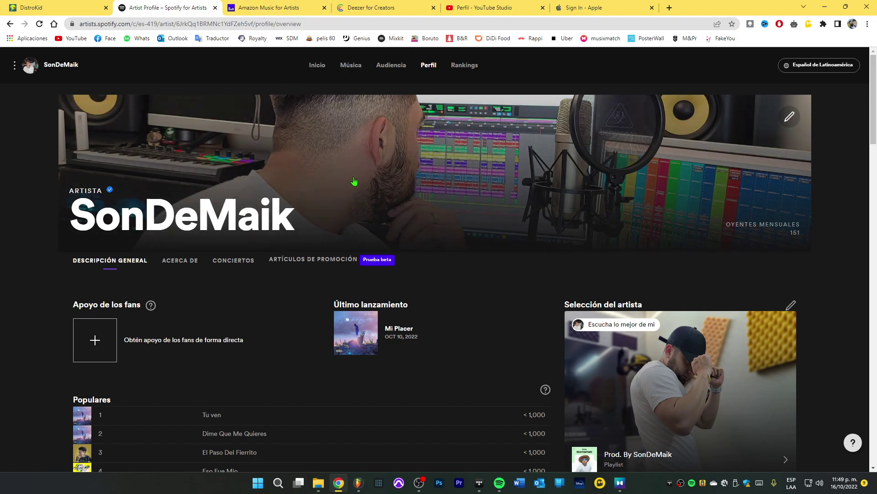
left_click(270, 6)
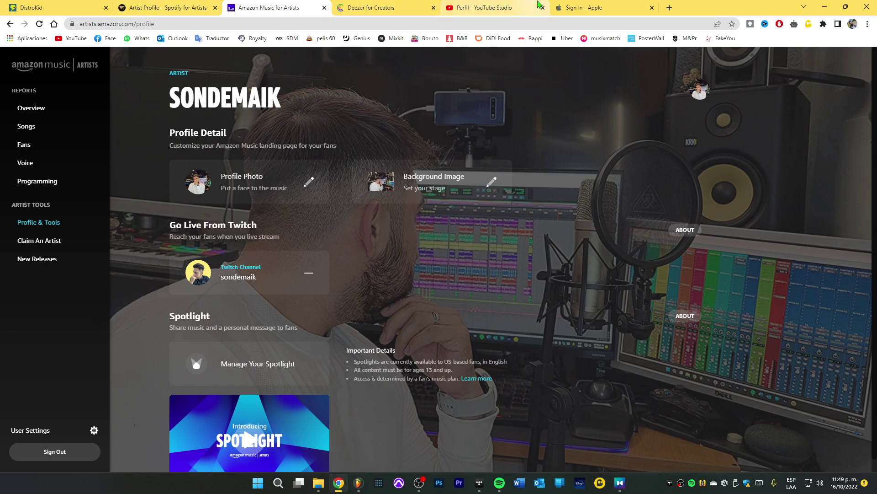
left_click(169, 7)
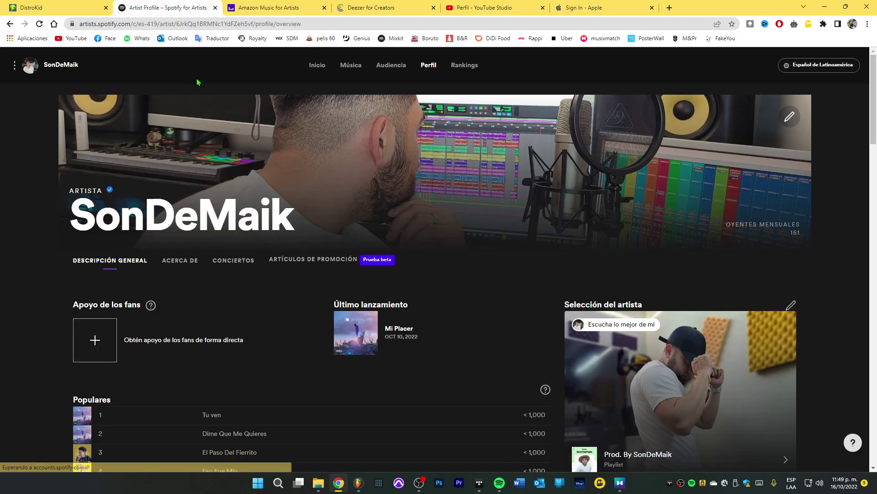
left_click(511, 8)
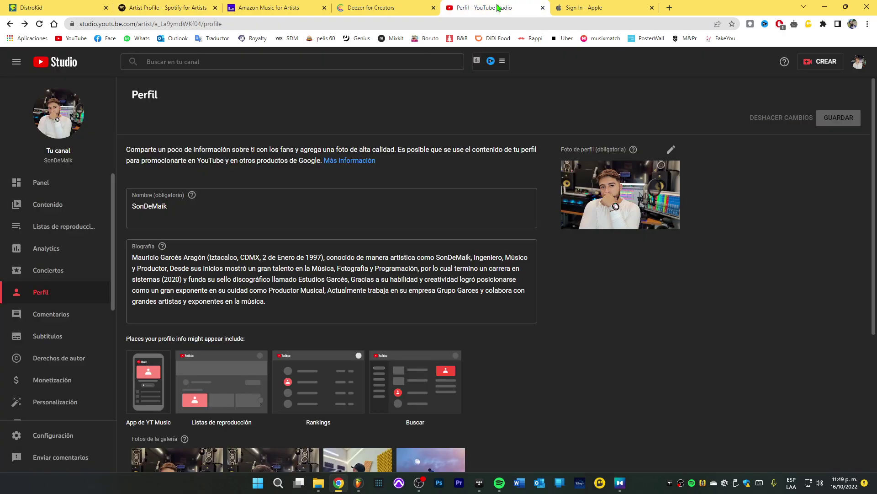
left_click(151, 7)
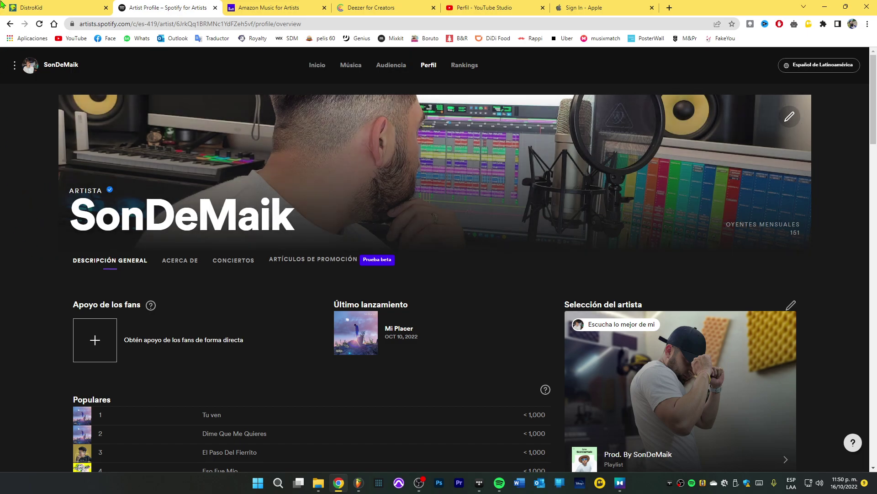
Return to the DistroKid form, and switch to TIDAL to examine the songs and albums on SonDeMaik's existing artist page
left_click(37, 6)
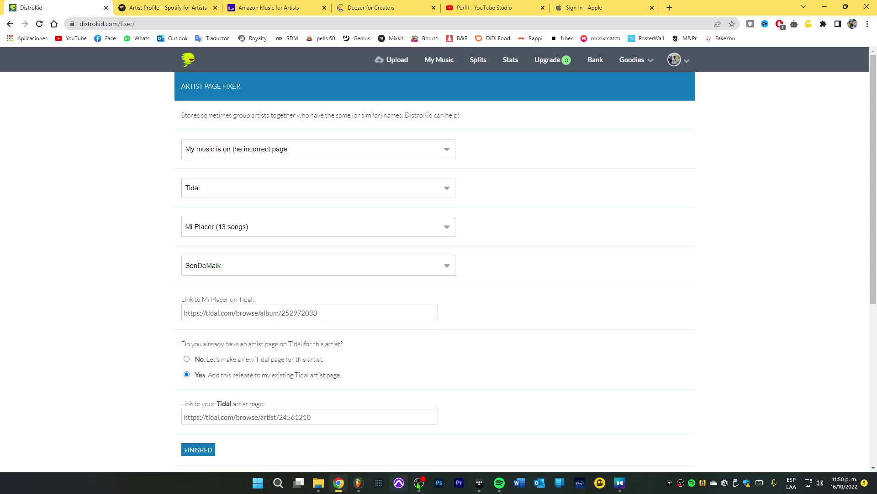
left_click(479, 483)
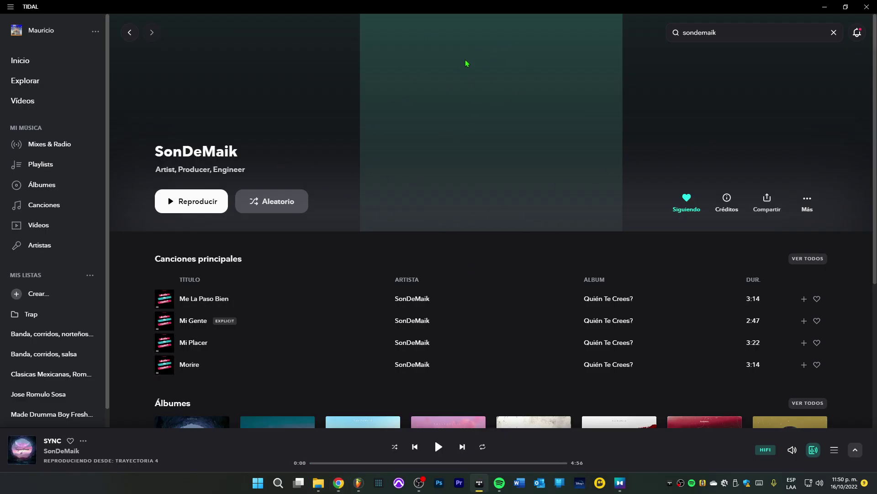
scroll(401, 137, "down", 3)
scroll(401, 137, "up", 3)
scroll(143, 279, "down", 3)
scroll(146, 277, "up", 3)
Switch back to DistroKid and review the filled-in Artist Page Fixer request for Mi Placer
left_click(340, 485)
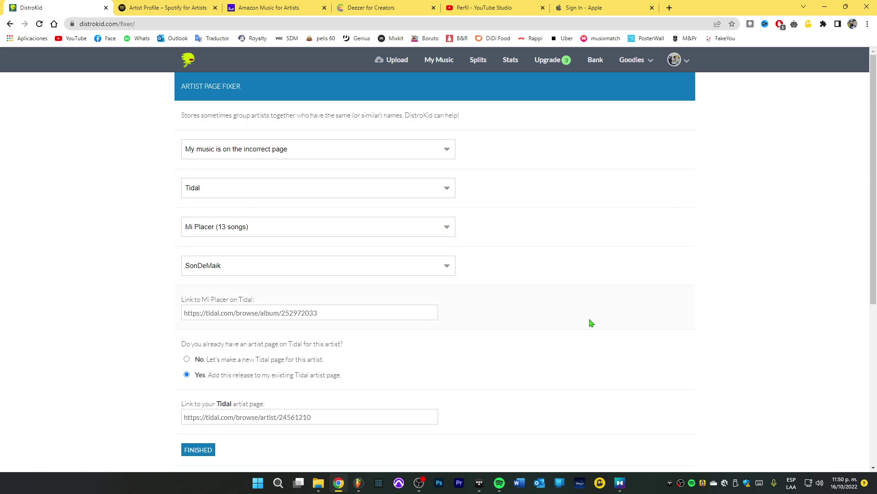
scroll(119, 335, "down", 1)
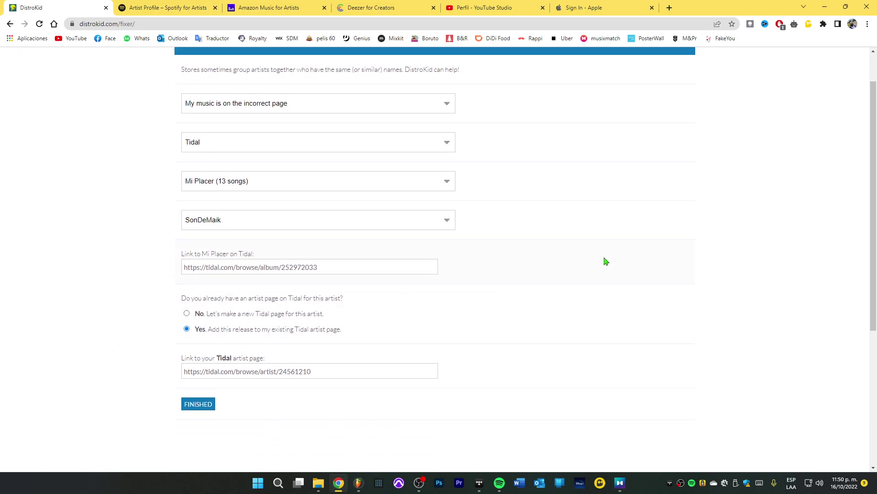
scroll(612, 262, "up", 1)
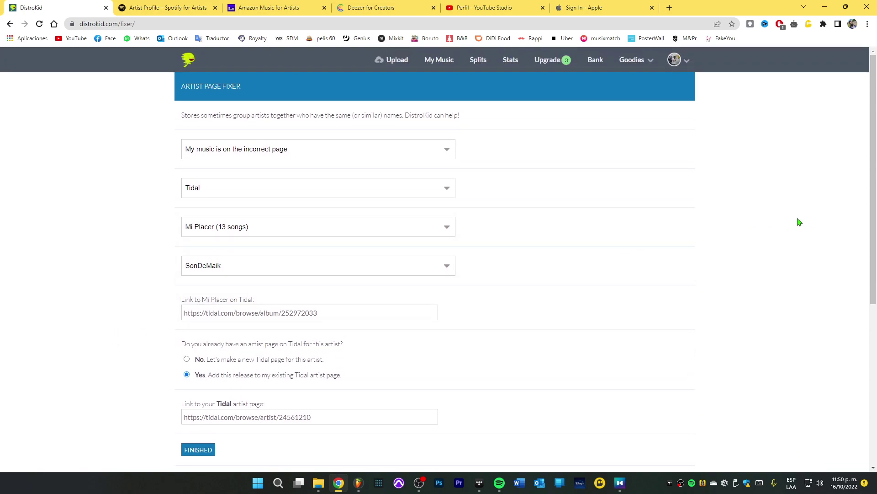